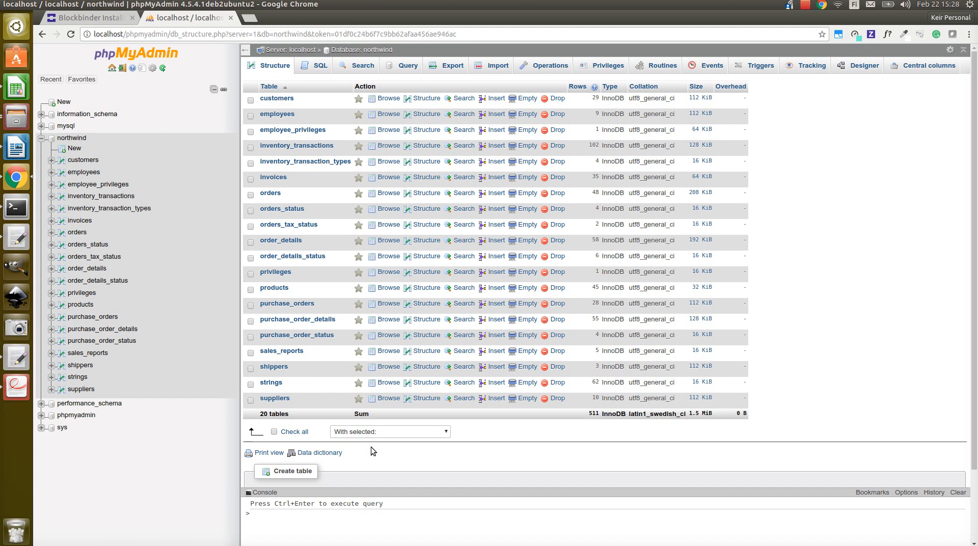
Step: In the Blockbinder setup, accept the prefilled license details and configure MySQL RDBMS access with user name root and the database password
{"action": "left_click", "coordinate": [93, 19]}
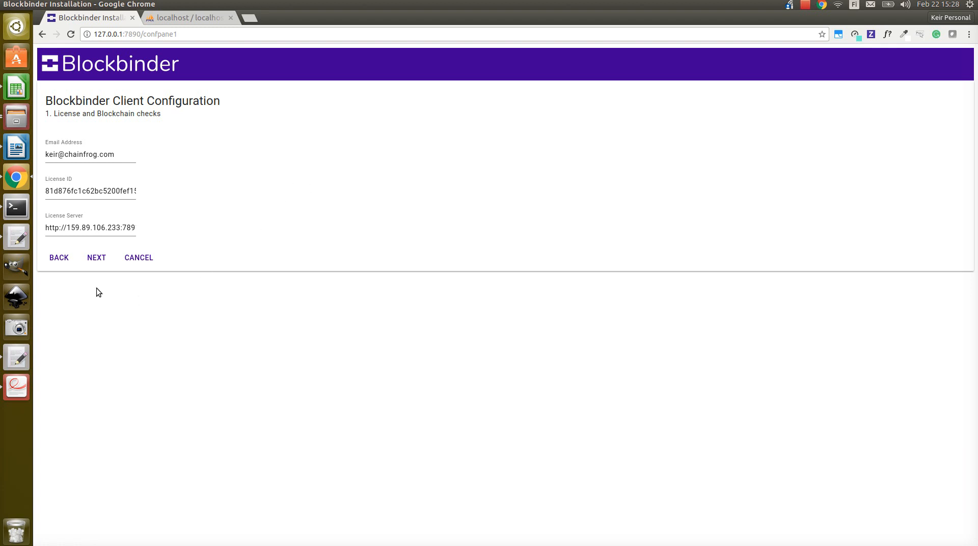
{"action": "left_click", "coordinate": [97, 258]}
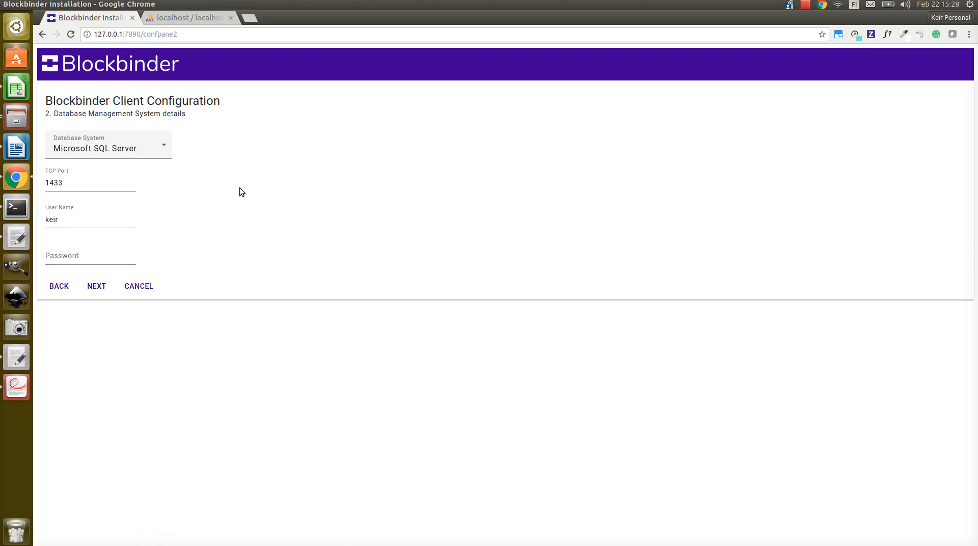
{"action": "left_click", "coordinate": [159, 146]}
{"action": "left_click", "coordinate": [111, 166]}
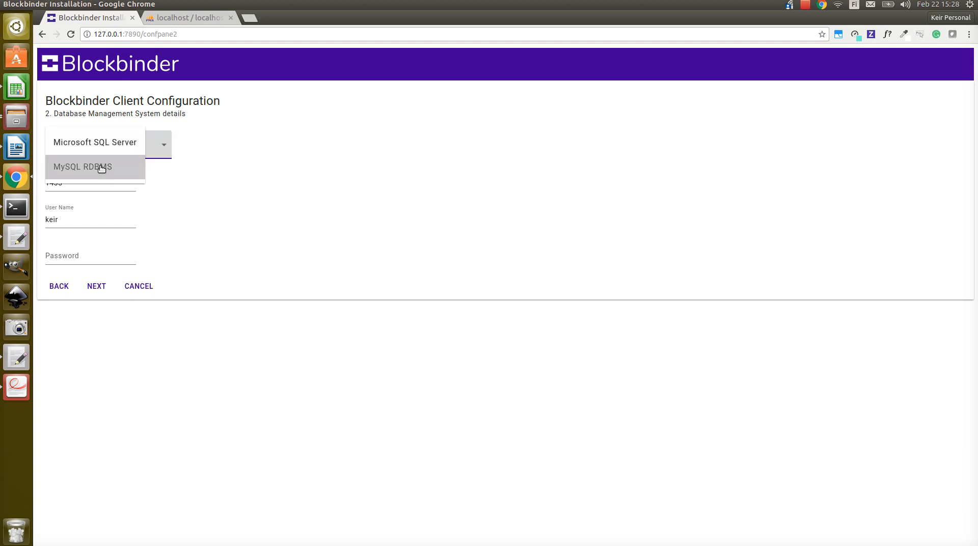
{"action": "double_click", "coordinate": [62, 221]}
{"action": "type", "text": "root"}
{"action": "key", "text": "Tab"}
{"action": "type", "text": "root"}
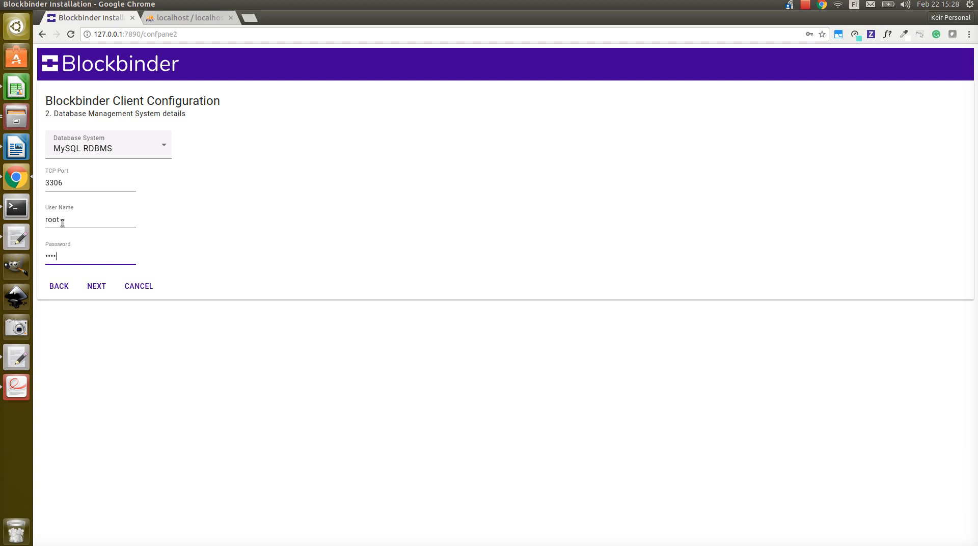
{"action": "left_click", "coordinate": [94, 286]}
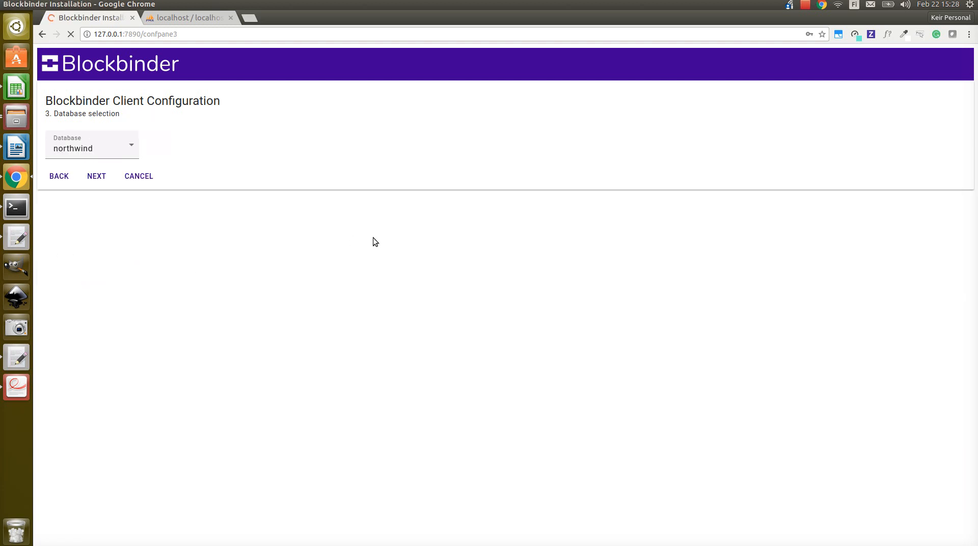
Step: Choose northwind as the database for the Blockbinder client and continue to table selection
{"action": "left_click", "coordinate": [125, 148]}
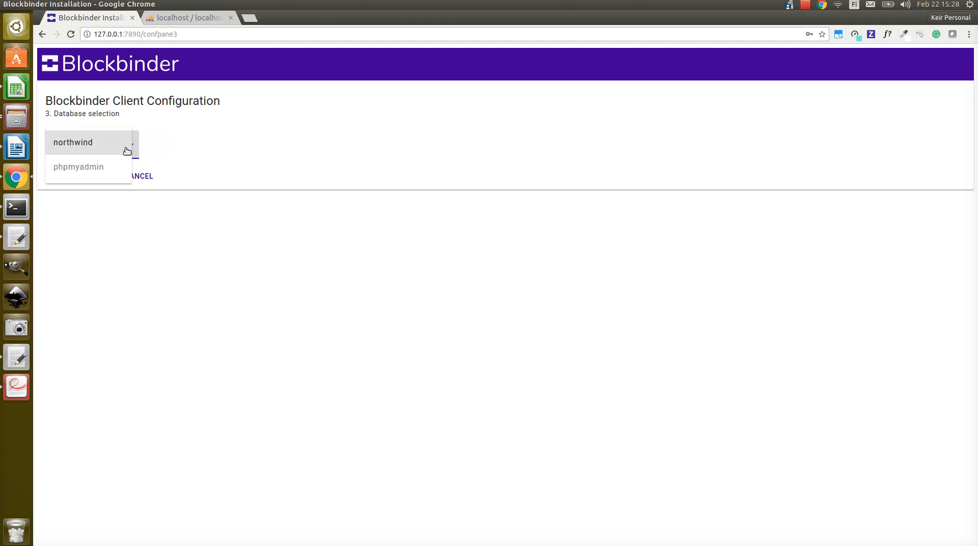
{"action": "left_click", "coordinate": [94, 143]}
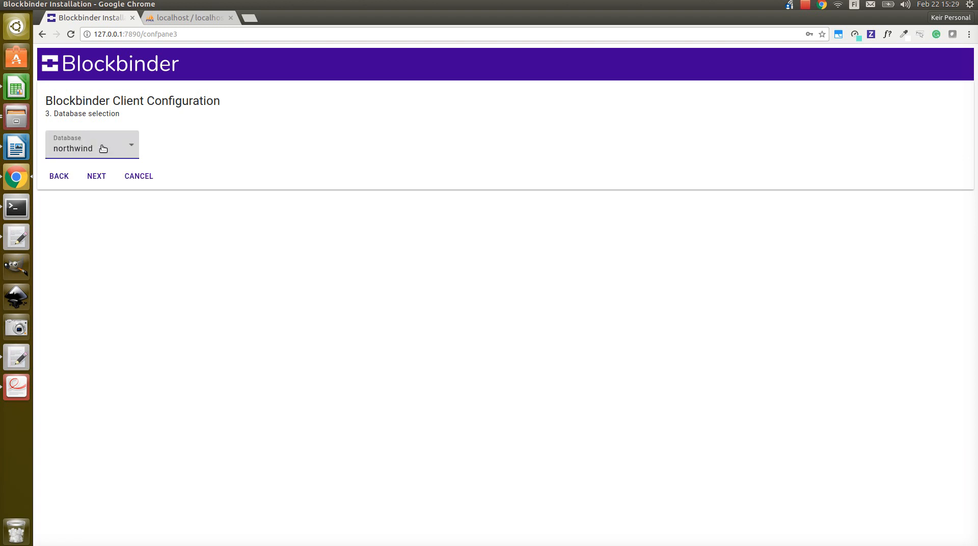
{"action": "left_click", "coordinate": [96, 178]}
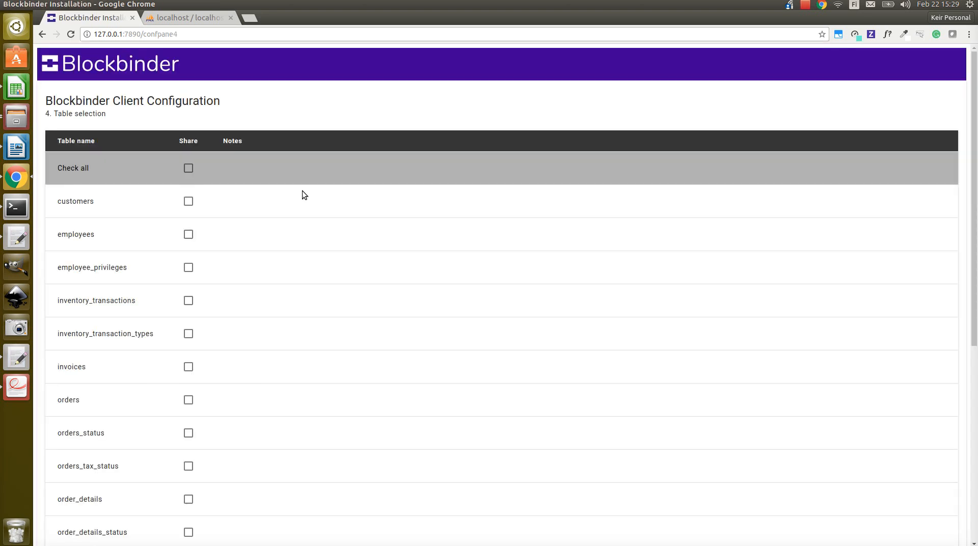
Step: Share only the customers, employees and employee_privileges tables, and continue to the data sharing settings
{"action": "left_click", "coordinate": [190, 168]}
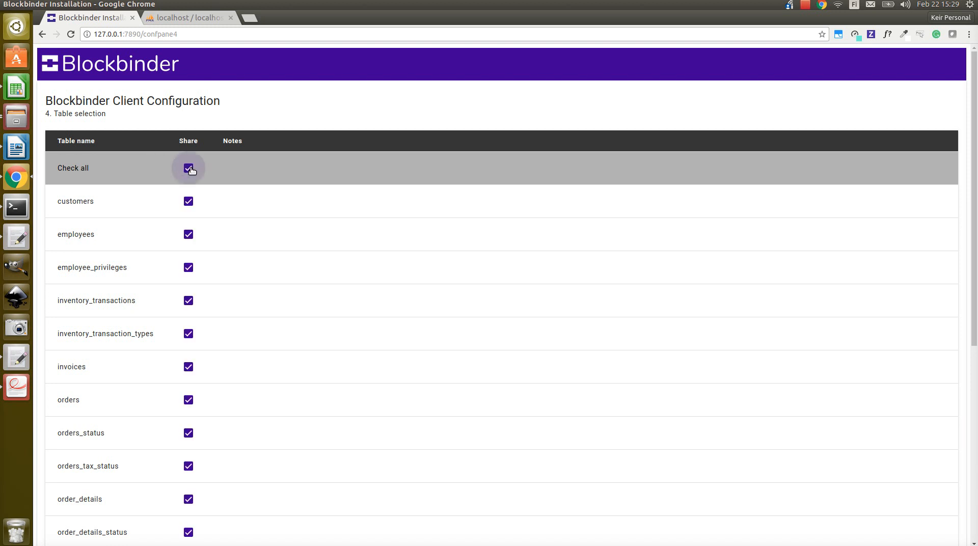
{"action": "left_click", "coordinate": [189, 169]}
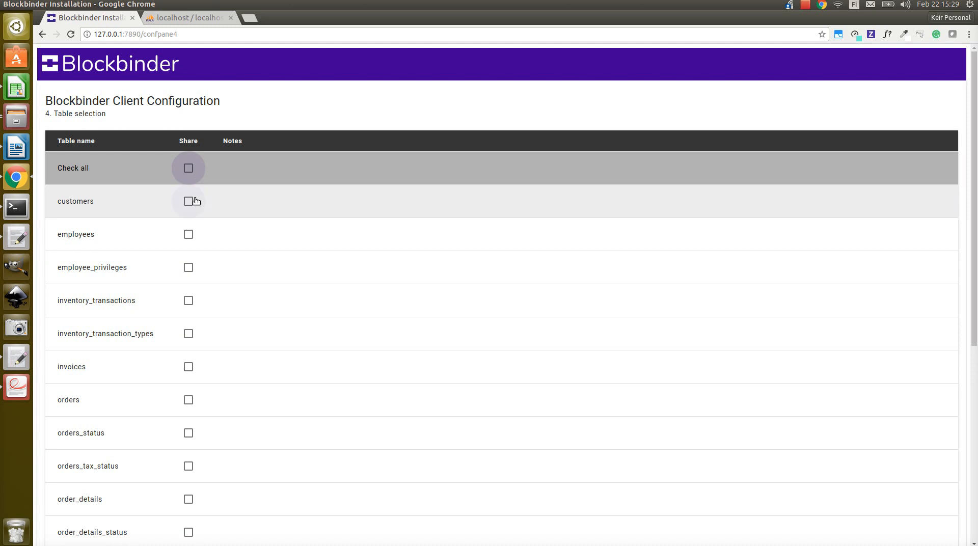
{"action": "left_click", "coordinate": [189, 202]}
{"action": "left_click", "coordinate": [188, 234]}
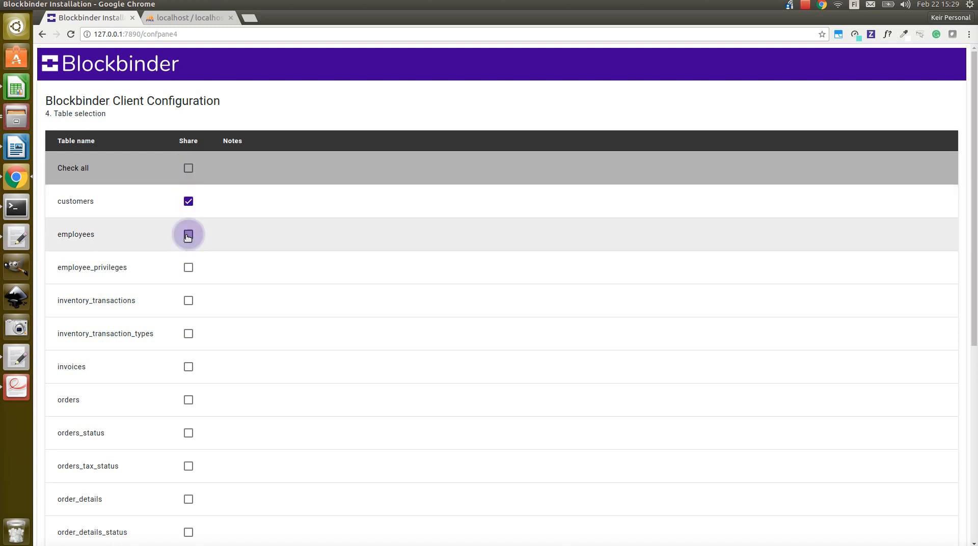
{"action": "left_click", "coordinate": [188, 270]}
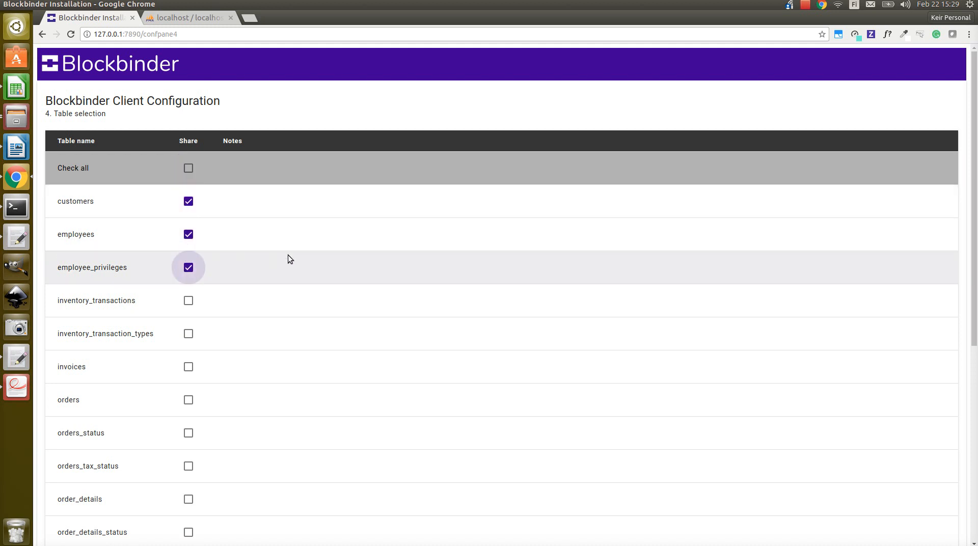
{"action": "scroll", "coordinate": [289, 255], "scroll_direction": "down", "scroll_amount": 5}
{"action": "scroll", "coordinate": [289, 254], "scroll_direction": "down", "scroll_amount": 1}
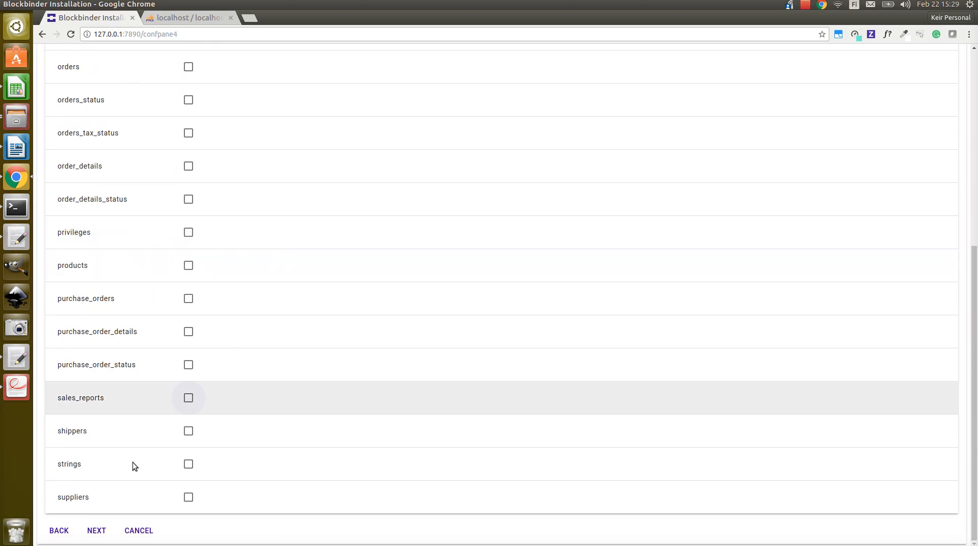
{"action": "left_click", "coordinate": [97, 531]}
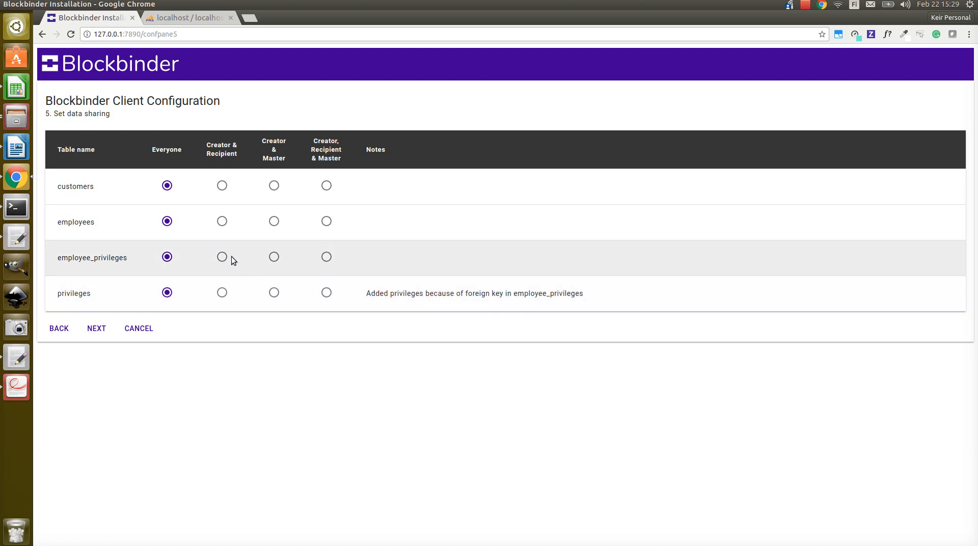
Step: Set data sharing for the employee_privileges and privileges tables to Creator & Recipient, and continue to the license agreement
{"action": "left_click", "coordinate": [222, 258]}
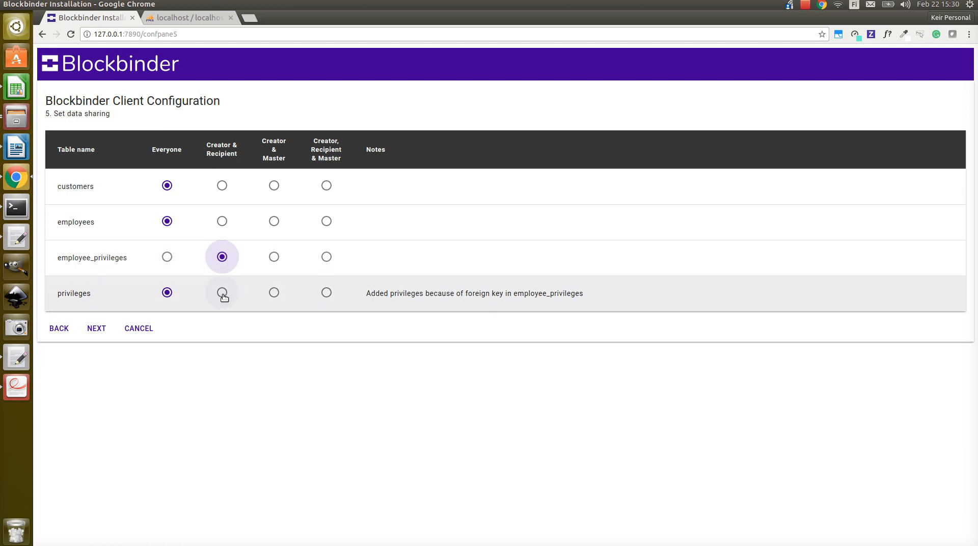
{"action": "left_click", "coordinate": [223, 294]}
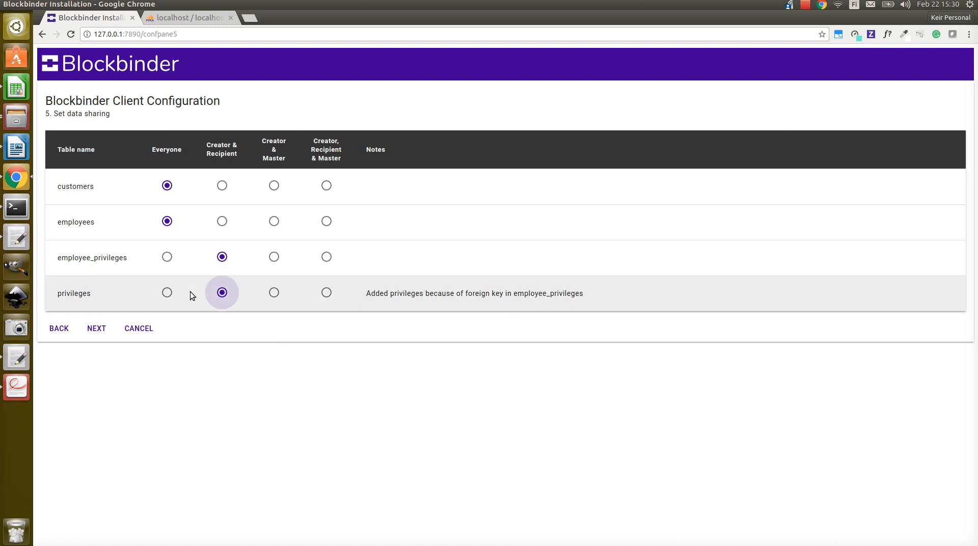
{"action": "left_click", "coordinate": [96, 330]}
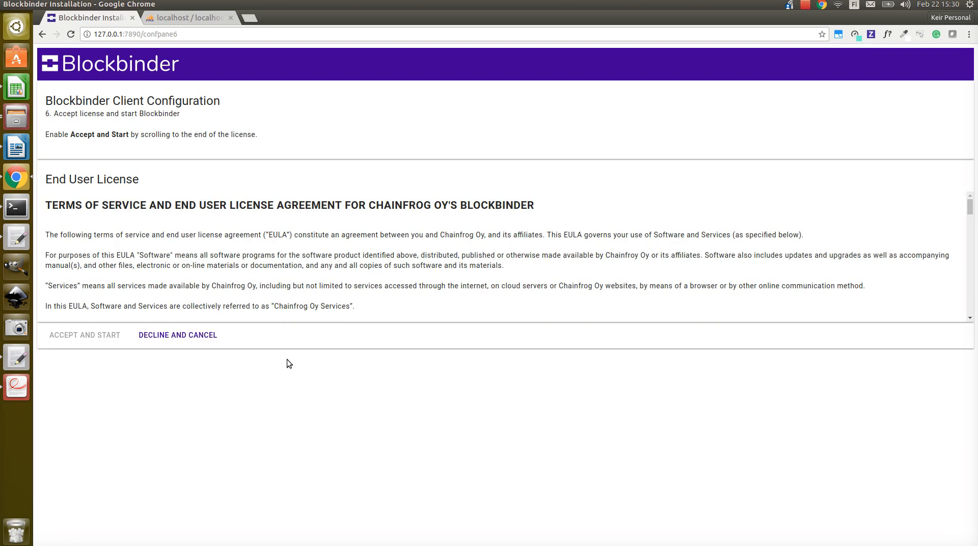
Step: Read through the end user license agreement to its end, accept it and start Blockbinder
{"action": "scroll", "coordinate": [270, 294], "scroll_direction": "down", "scroll_amount": 15}
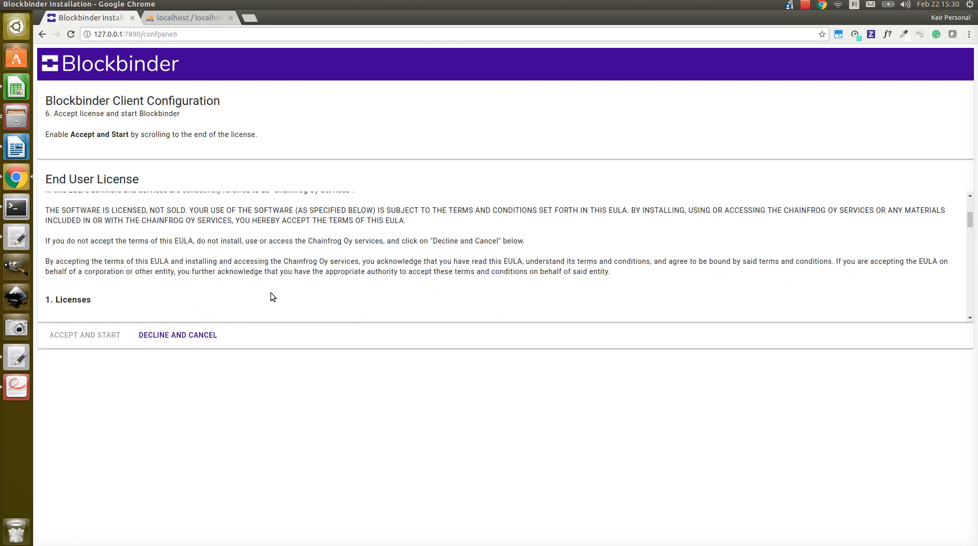
{"action": "scroll", "coordinate": [282, 246], "scroll_direction": "down", "scroll_amount": 15}
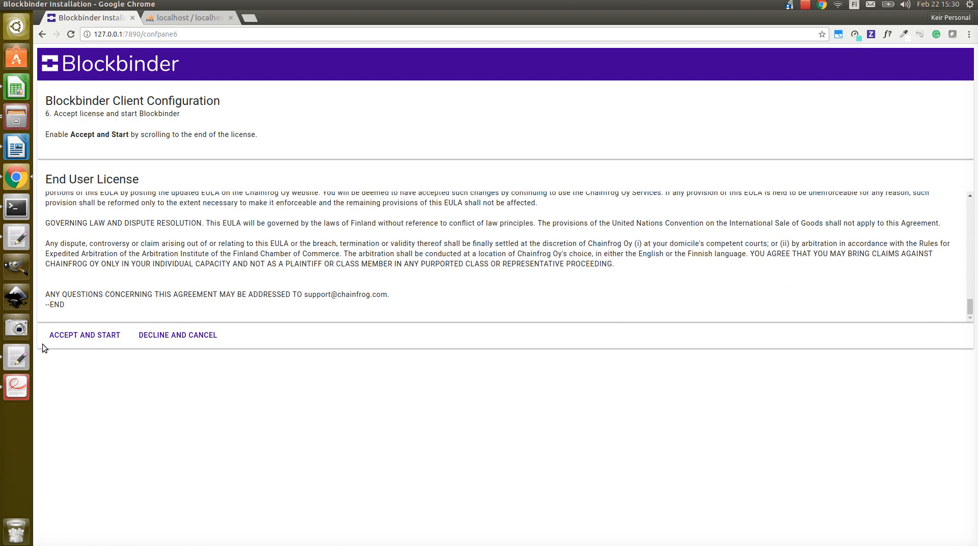
{"action": "left_click", "coordinate": [81, 334]}
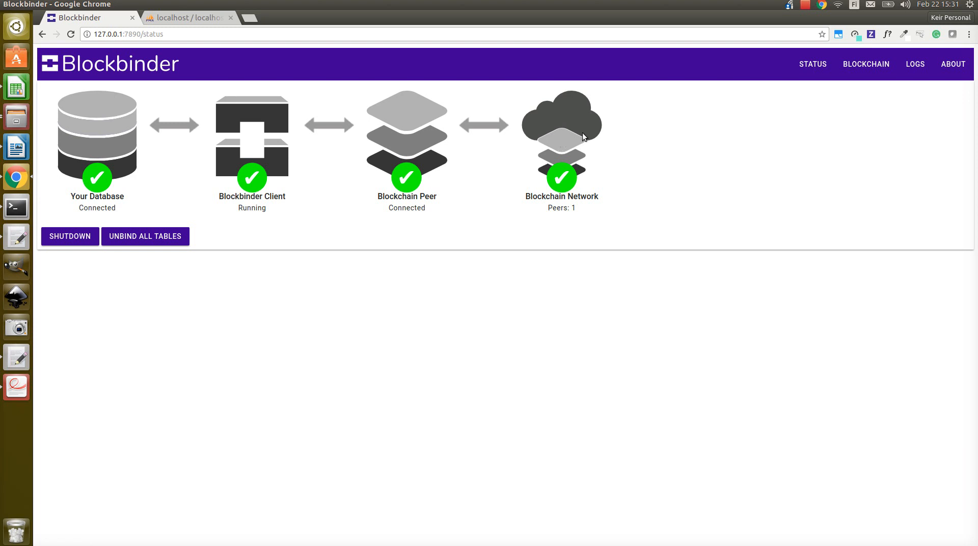
Step: View the blockchain's blocks, expand block 54 to examine its transaction details, and collapse it again
{"action": "left_click", "coordinate": [865, 62]}
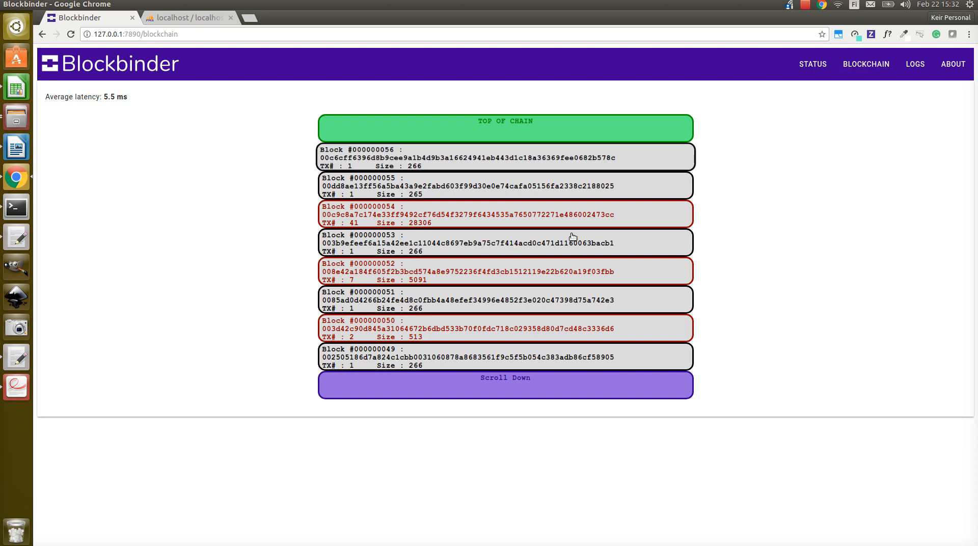
{"action": "left_click", "coordinate": [532, 226]}
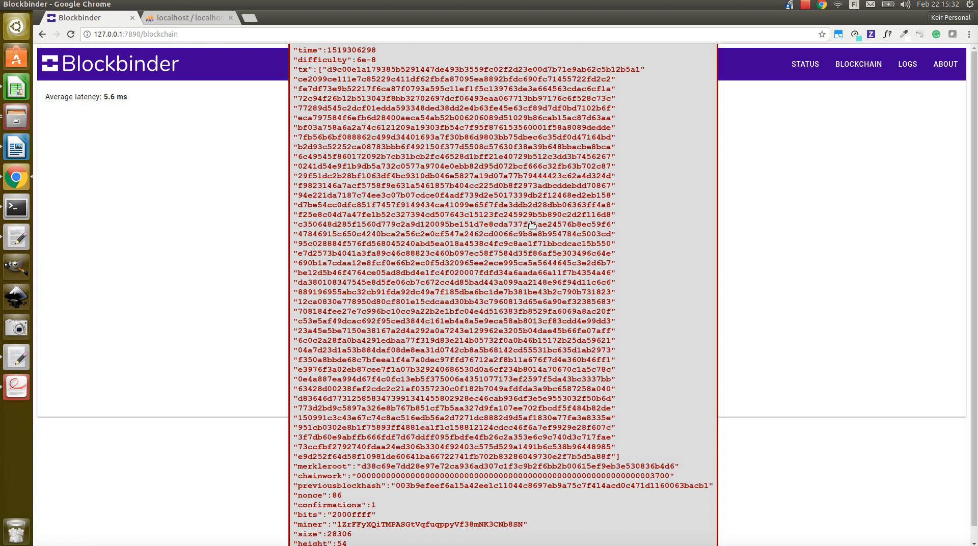
{"action": "left_click", "coordinate": [532, 225]}
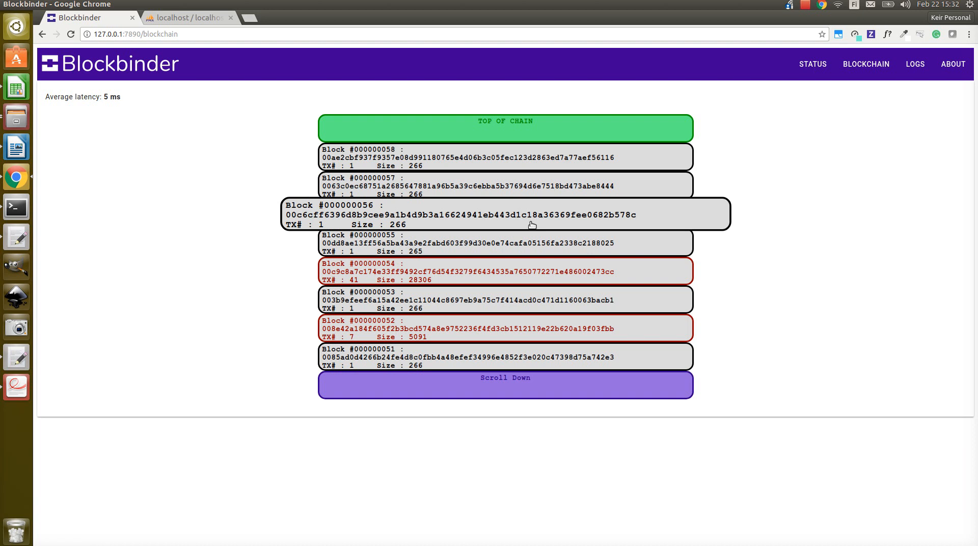
Step: Review the Blockbinder logs and the client license details, and return to the status page
{"action": "left_click", "coordinate": [911, 70]}
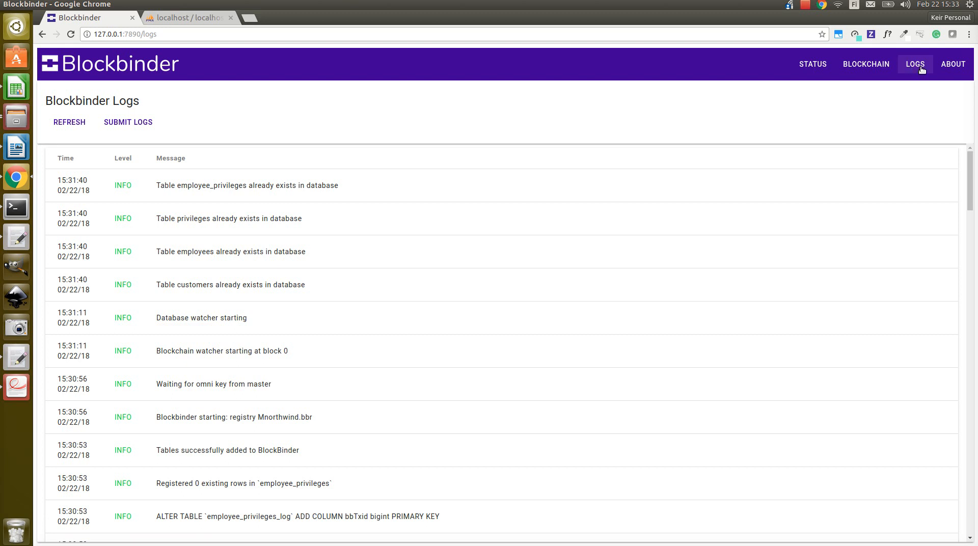
{"action": "left_click", "coordinate": [951, 65]}
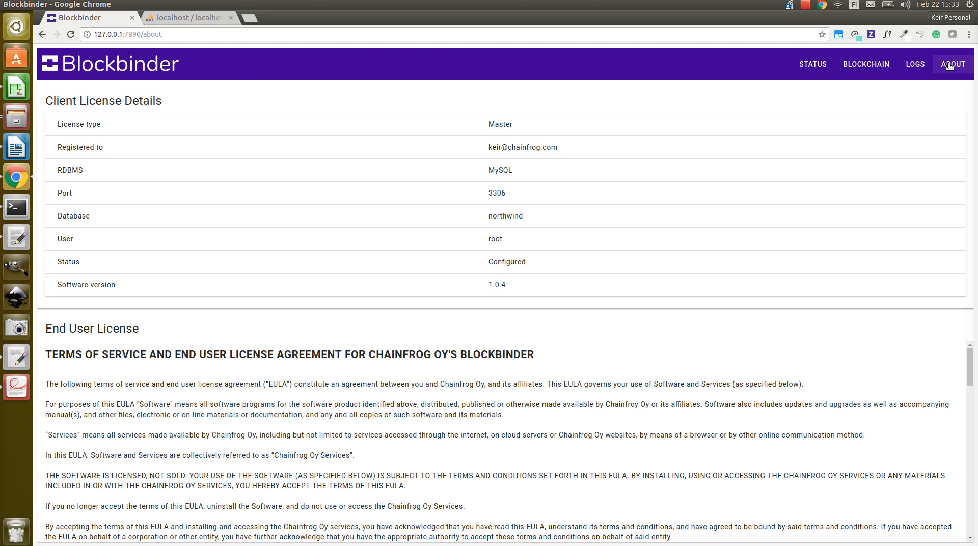
{"action": "left_click", "coordinate": [808, 67]}
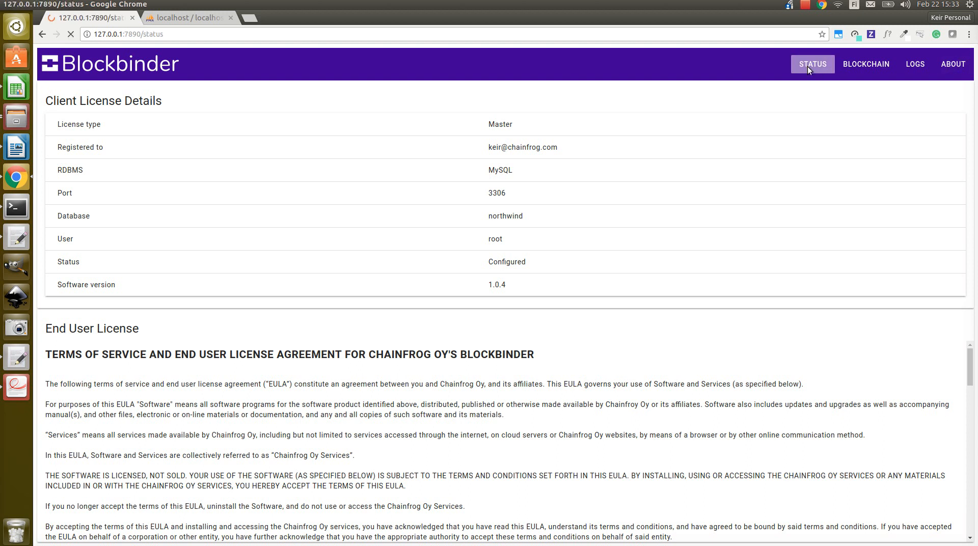